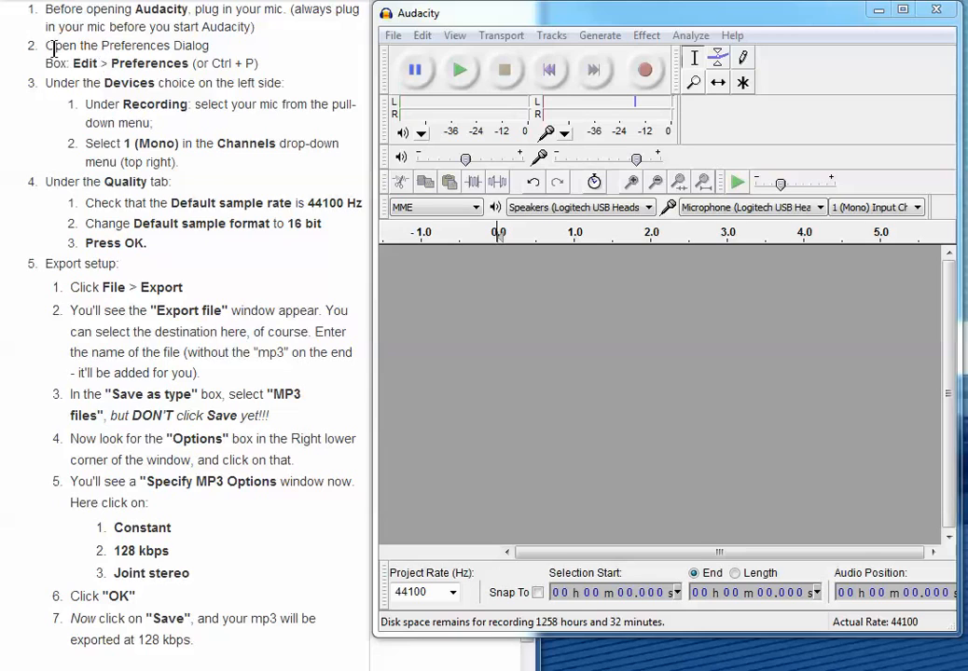
In the device preferences, select the Logitech USB headset microphone for recording and set the channels to 1 (Mono).
{"action": "left_click", "coordinate": [425, 37]}
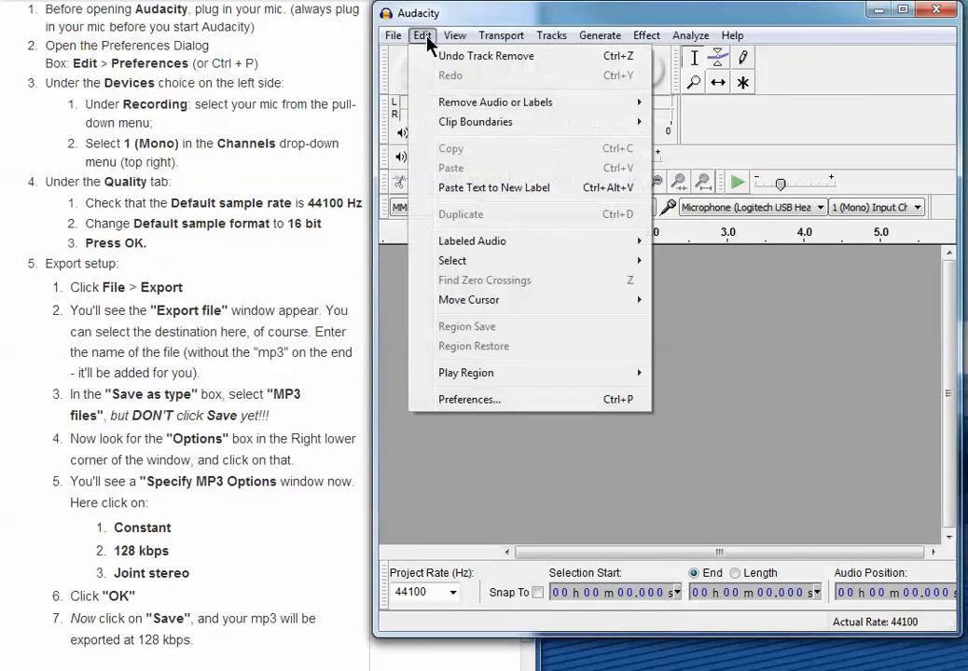
{"action": "left_click", "coordinate": [483, 401]}
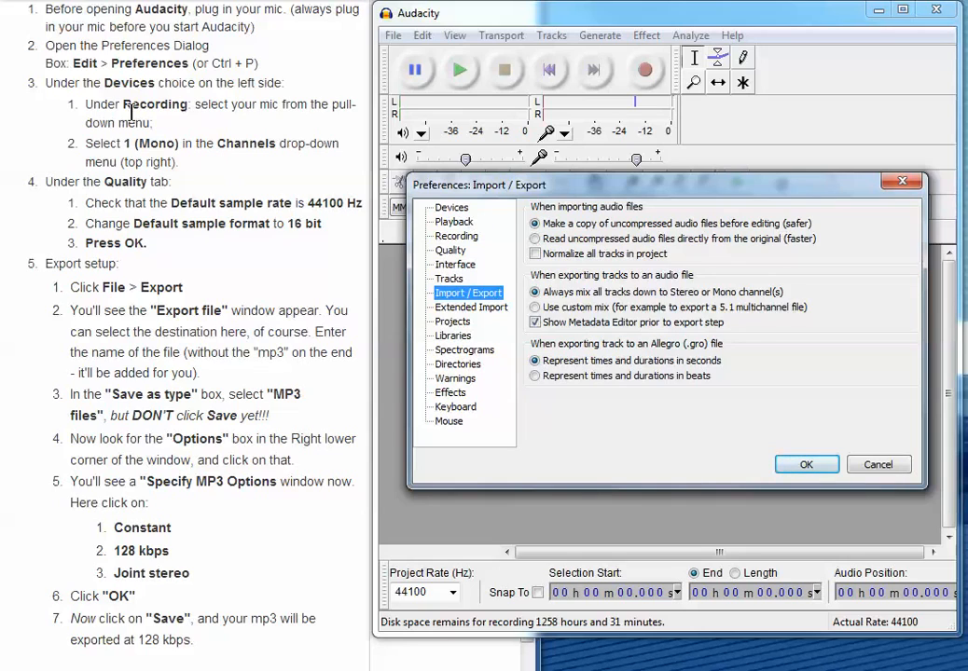
{"action": "left_click", "coordinate": [450, 209]}
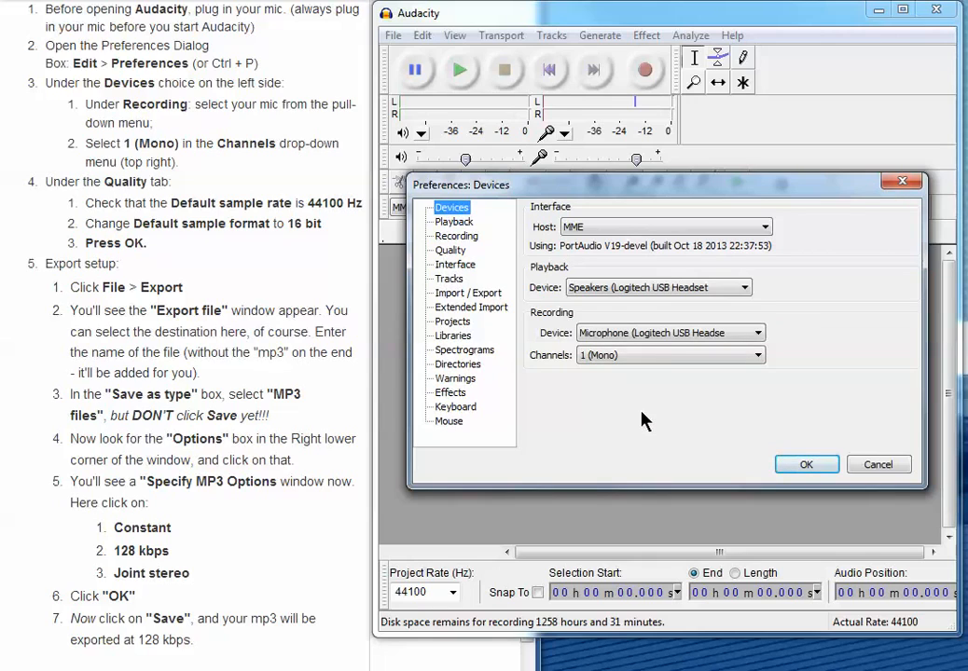
{"action": "left_click", "coordinate": [635, 336]}
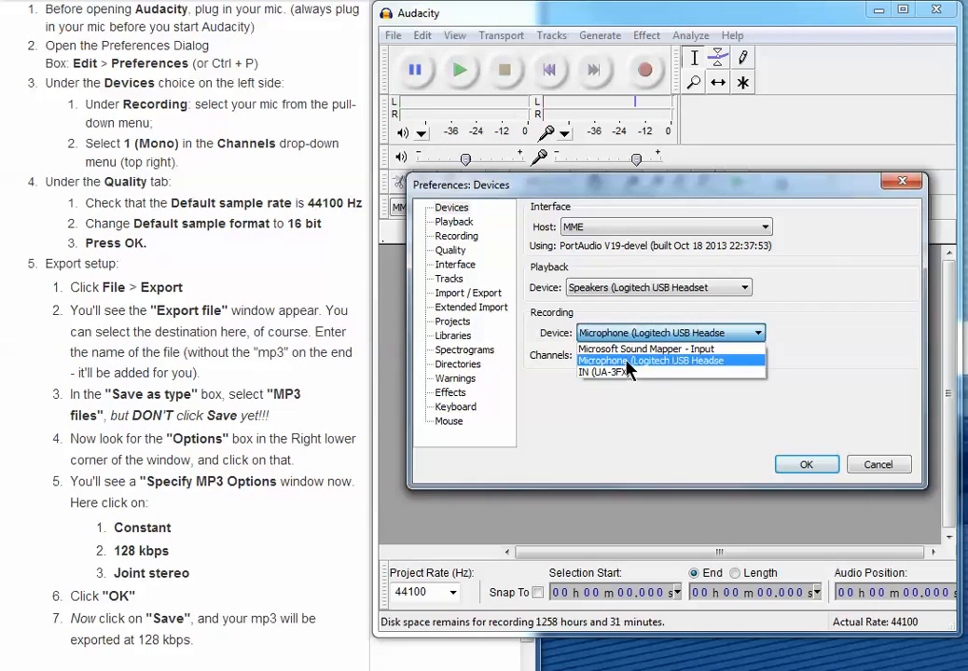
{"action": "left_click", "coordinate": [661, 365]}
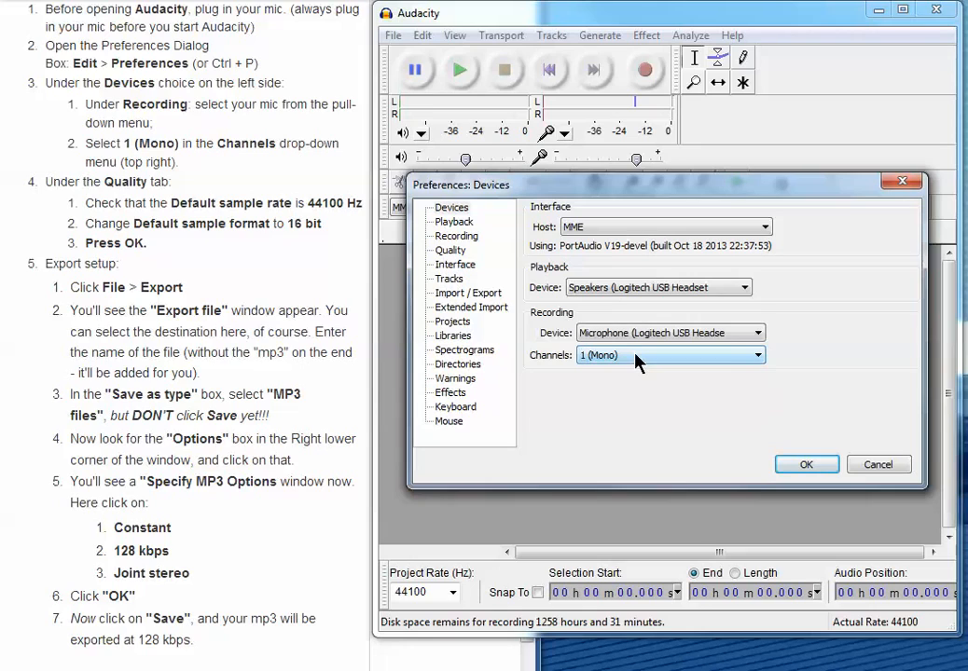
{"action": "left_click", "coordinate": [637, 364]}
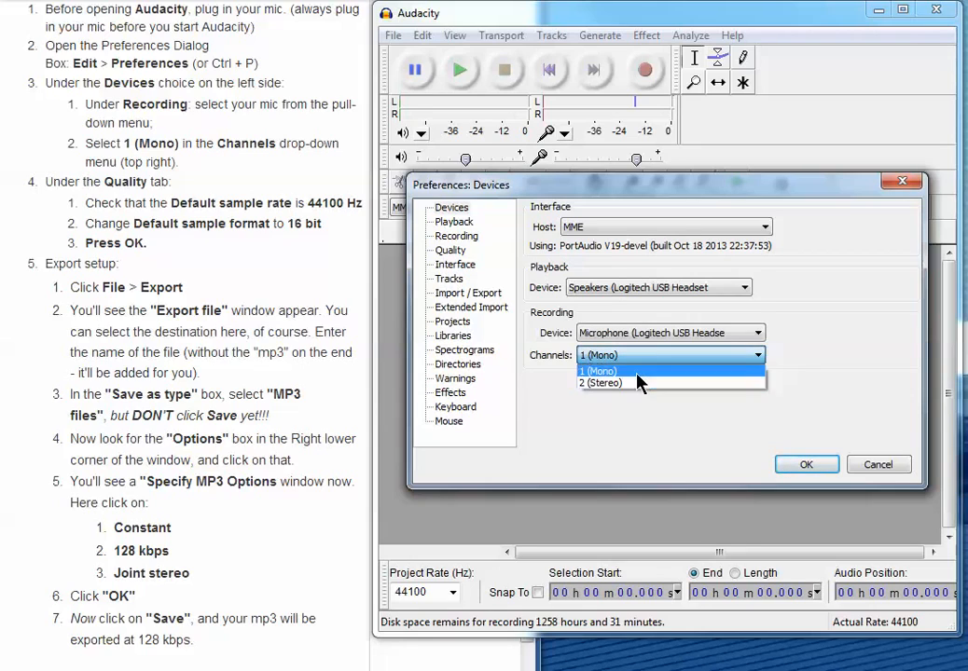
{"action": "left_click", "coordinate": [640, 371]}
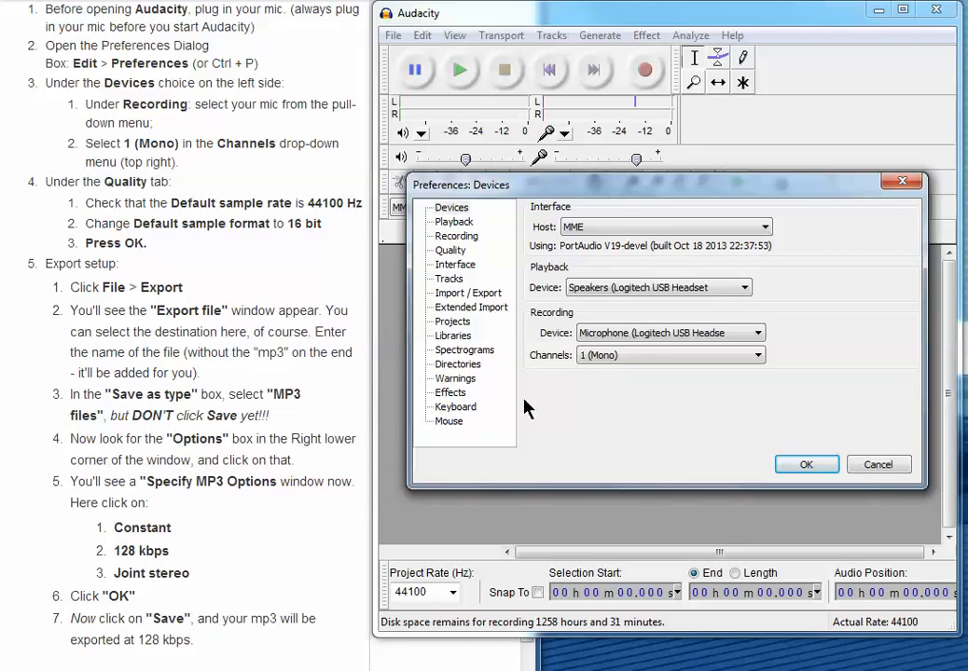
Set the default sample format to 16-bit in the quality preferences and apply the preferences.
{"action": "left_click", "coordinate": [462, 252]}
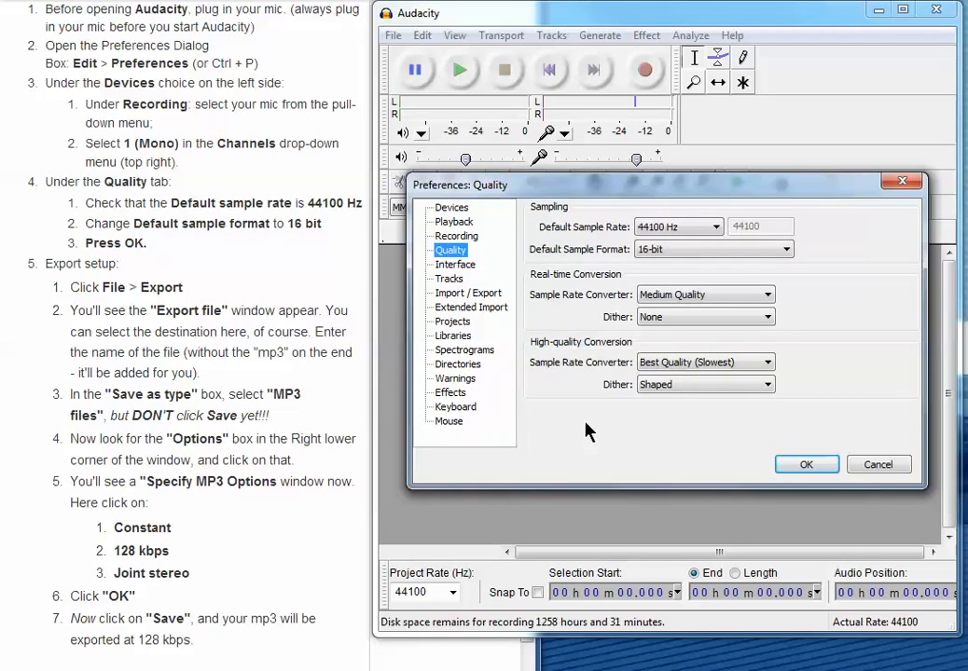
{"action": "left_click", "coordinate": [685, 251]}
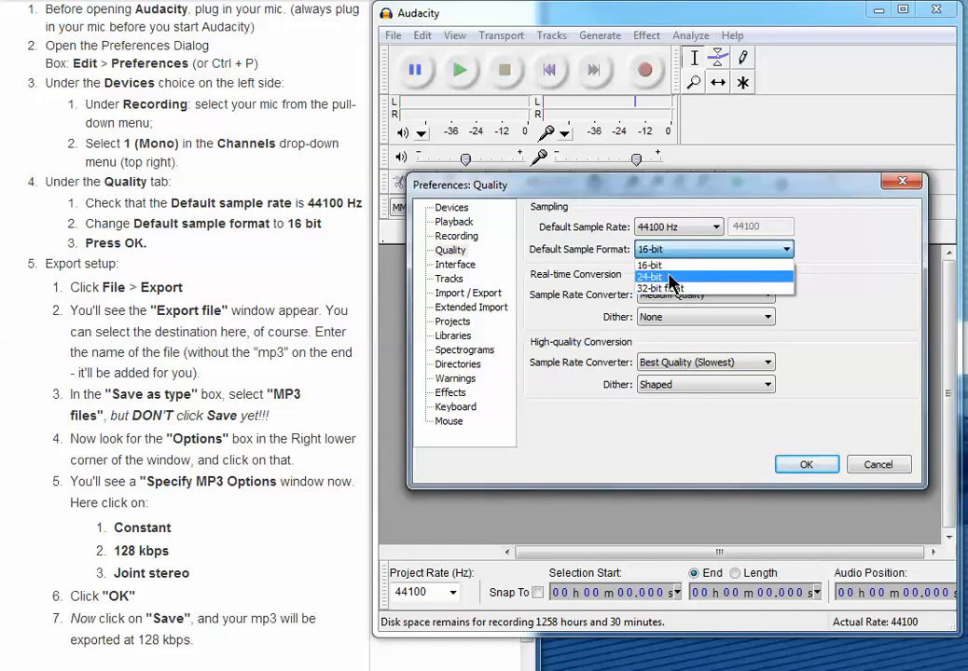
{"action": "left_click", "coordinate": [695, 266]}
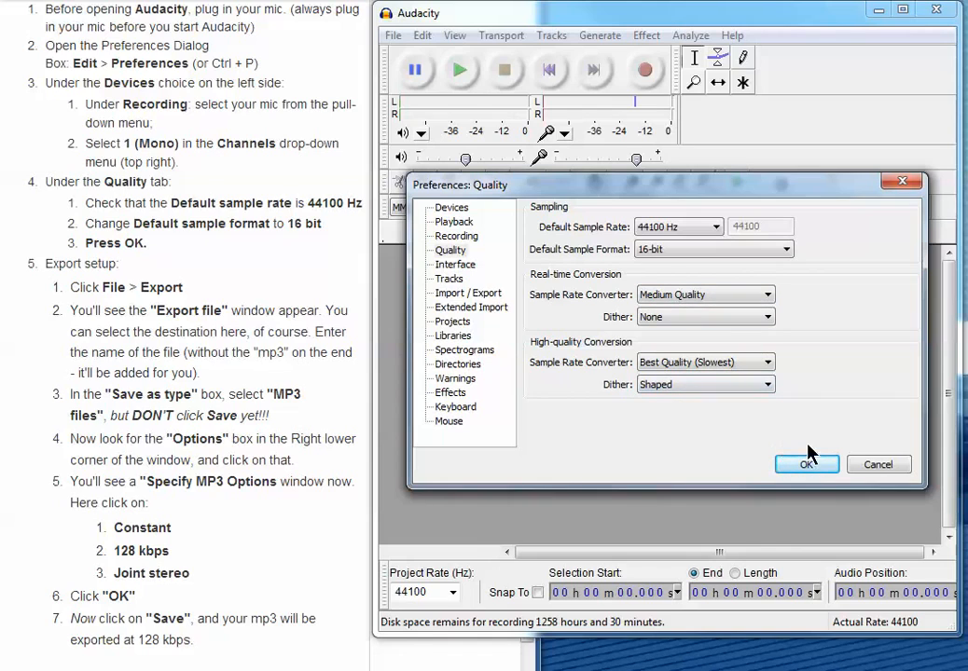
{"action": "left_click", "coordinate": [804, 468]}
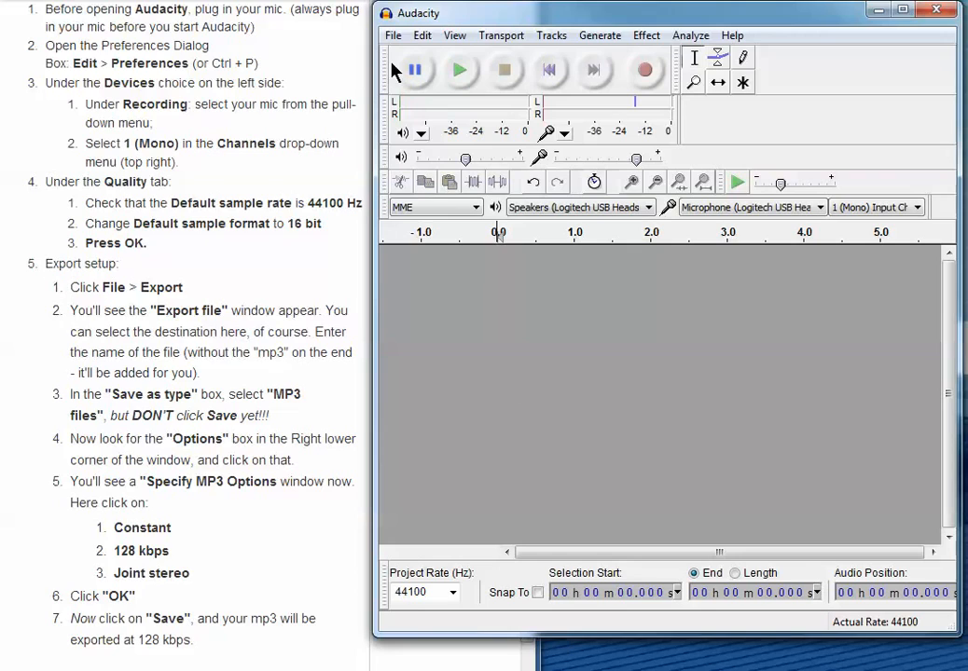
Record a test clip about 4.4 seconds long and enlarge the height of its audio track.
{"action": "left_click", "coordinate": [392, 35]}
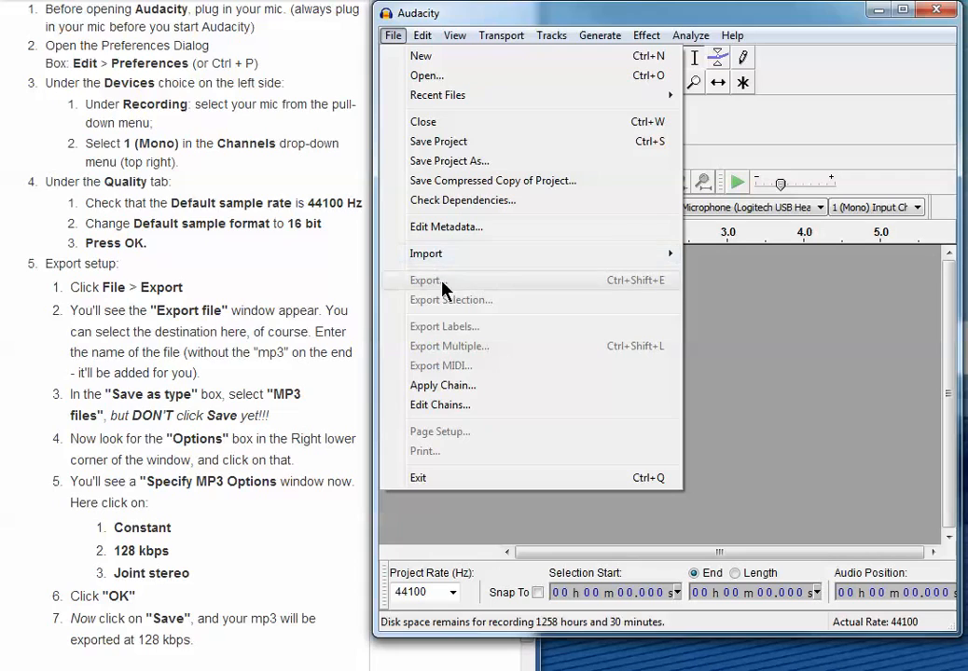
{"action": "left_click", "coordinate": [757, 307]}
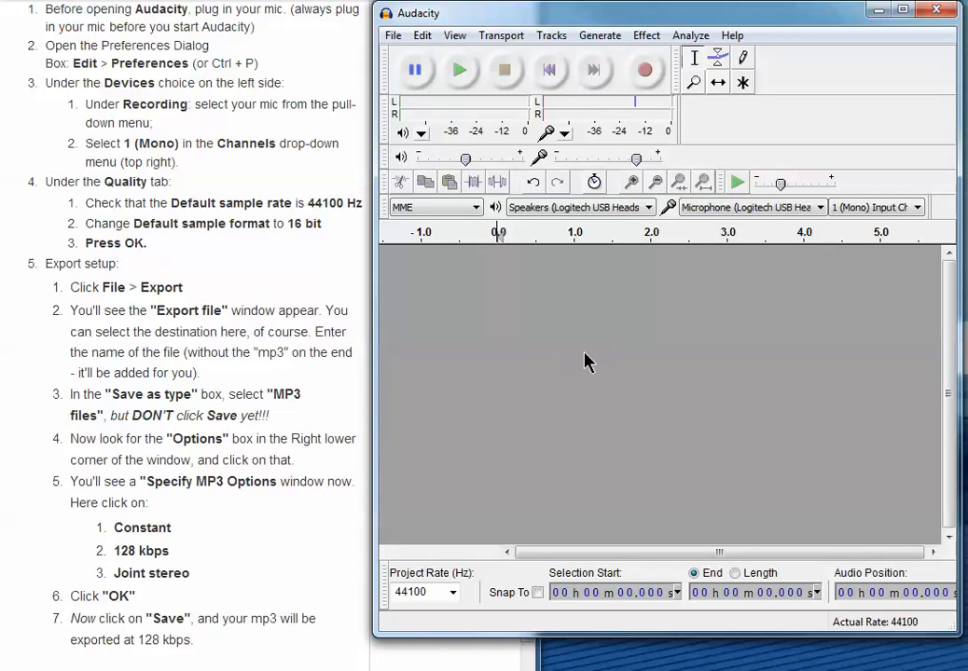
{"action": "left_click", "coordinate": [645, 71]}
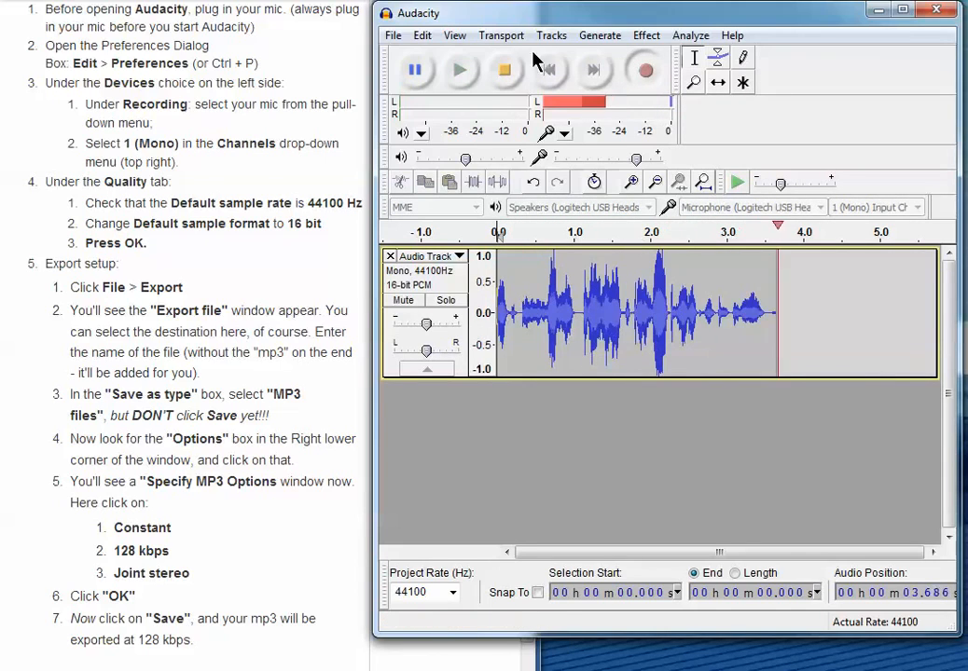
{"action": "left_click", "coordinate": [505, 71]}
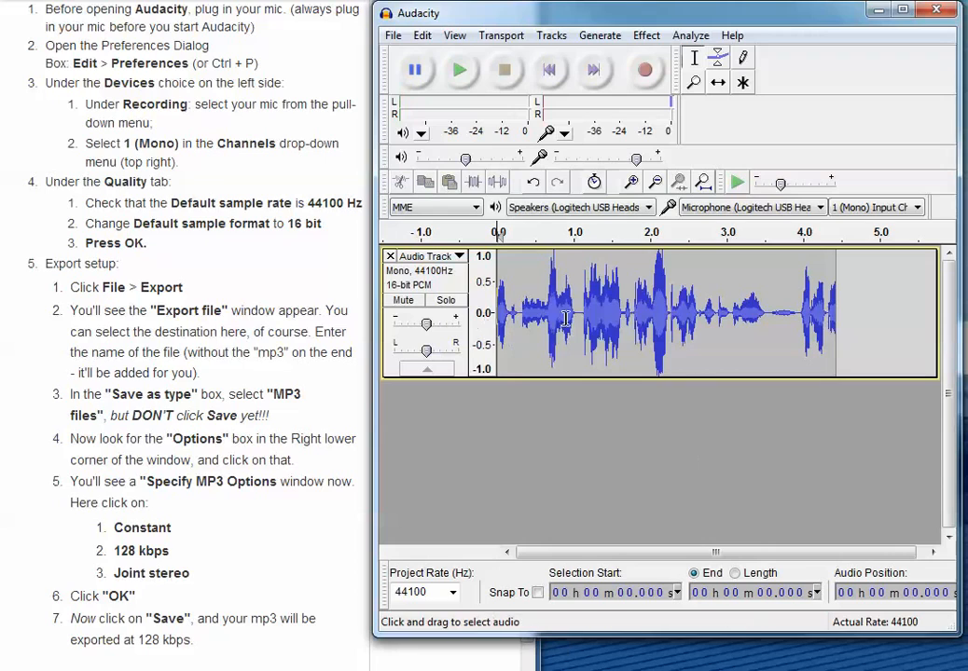
{"action": "left_click_drag", "start_coordinate": [621, 378], "coordinate": [604, 450]}
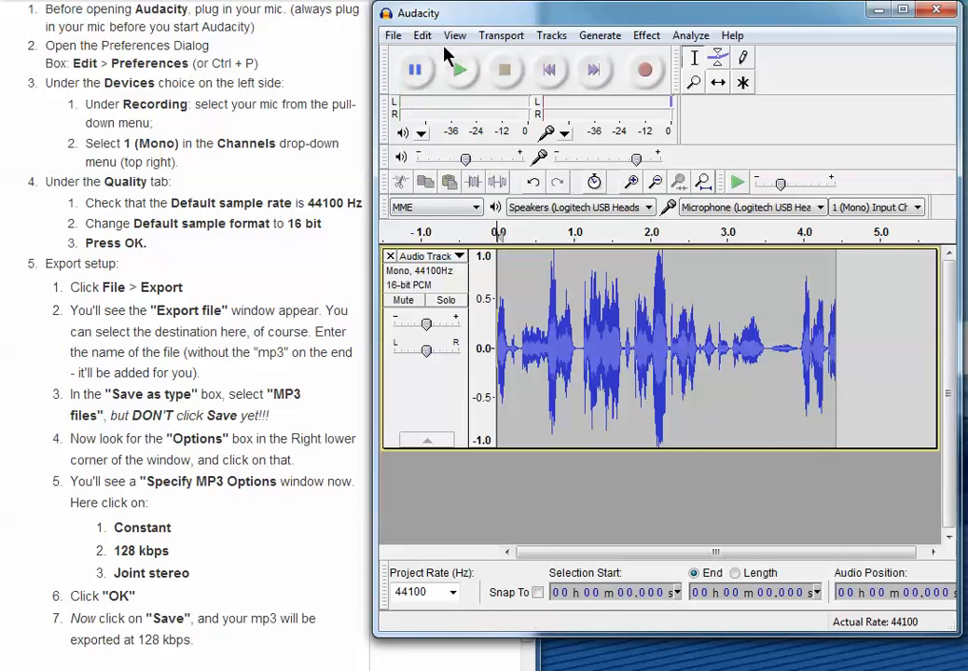
Start exporting the recording and choose MP3 Files as the export file type.
{"action": "left_click", "coordinate": [393, 36]}
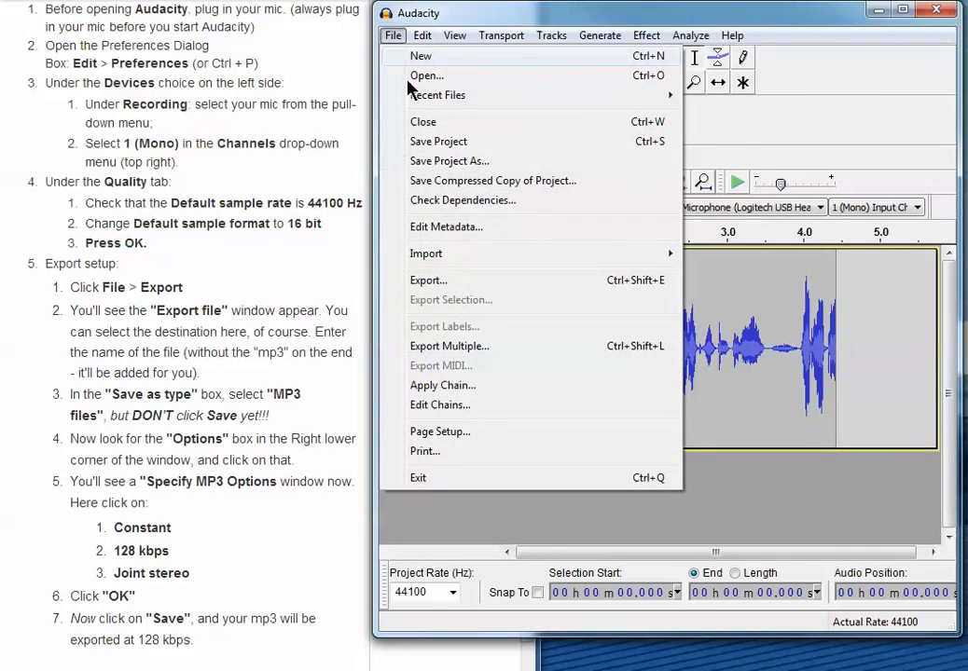
{"action": "left_click", "coordinate": [452, 282]}
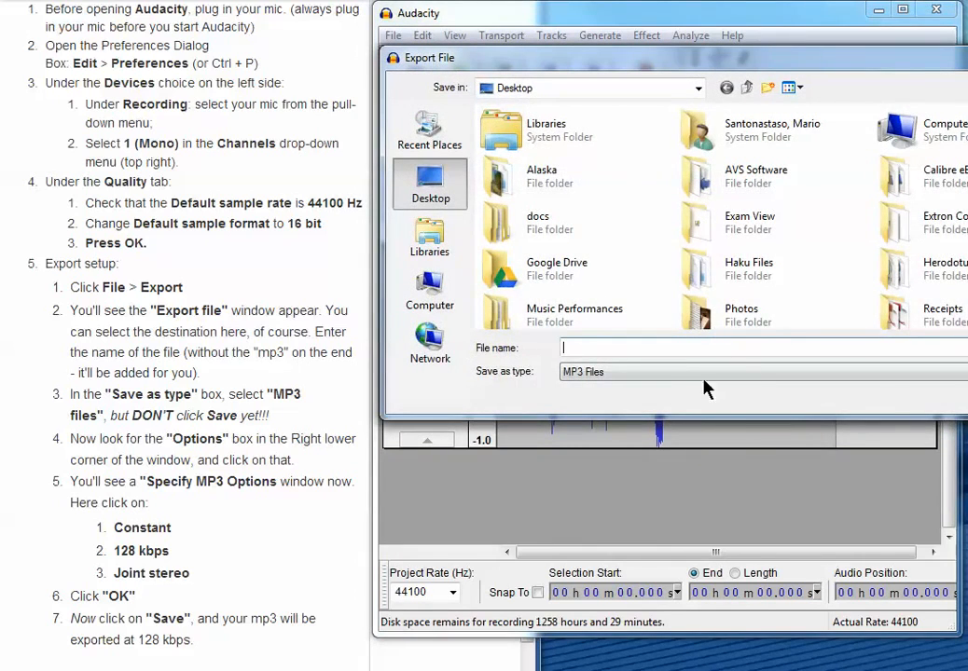
{"action": "left_click", "coordinate": [663, 372]}
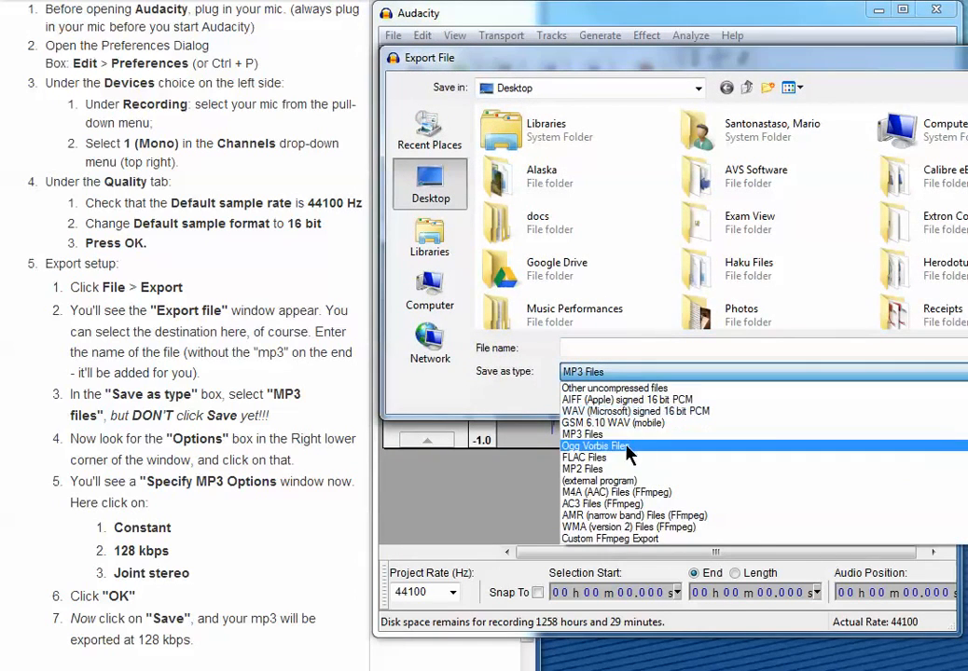
{"action": "left_click", "coordinate": [617, 411]}
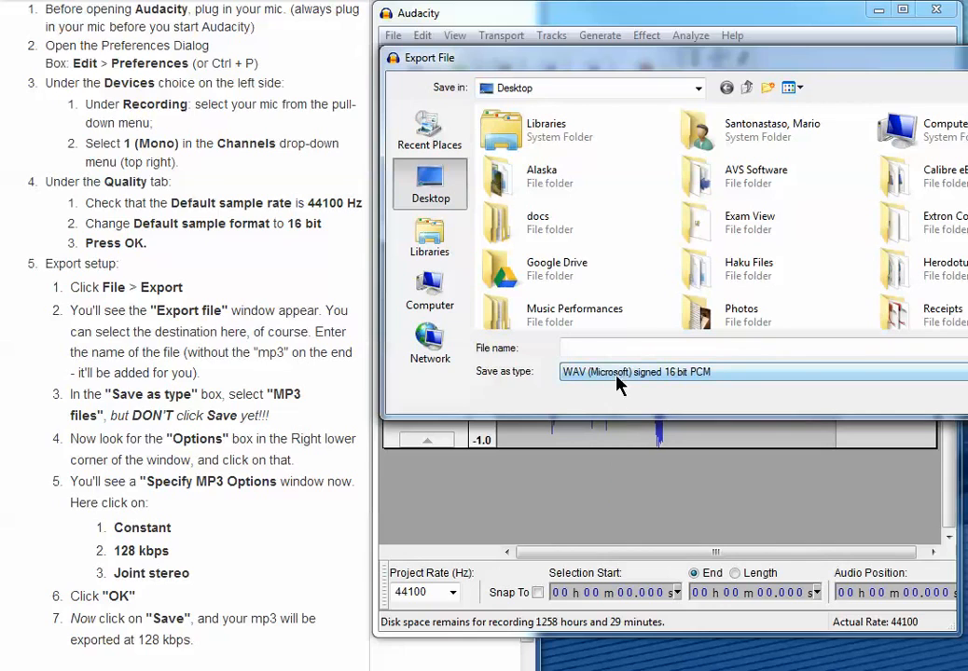
{"action": "left_click", "coordinate": [620, 378]}
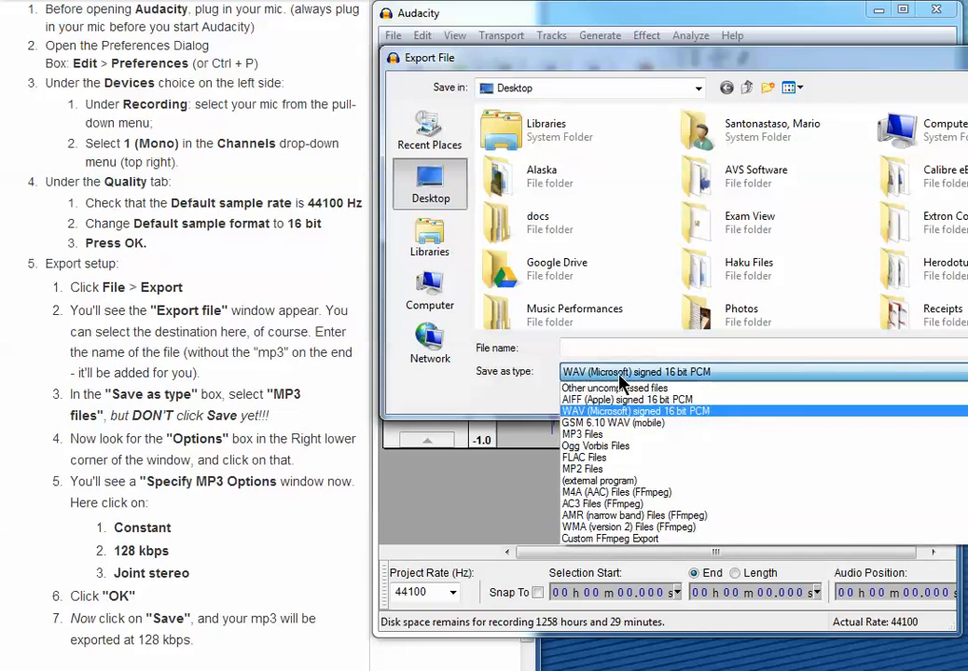
{"action": "left_click", "coordinate": [610, 435]}
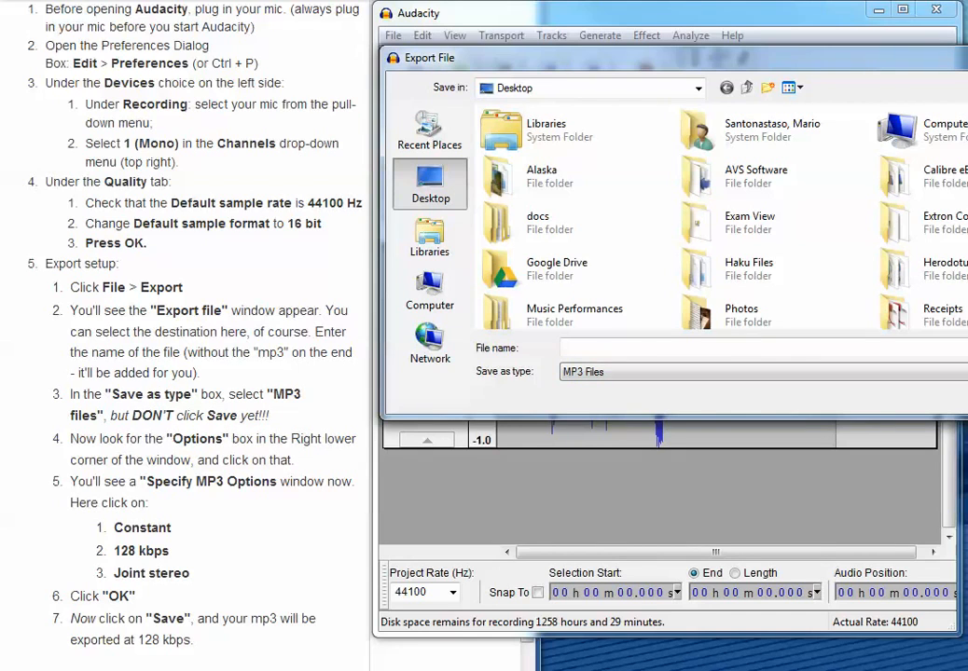
Set the channel mode to Joint Stereo in the MP3 export options and accept them.
{"action": "left_click_drag", "start_coordinate": [967, 57], "coordinate": [770, 95]}
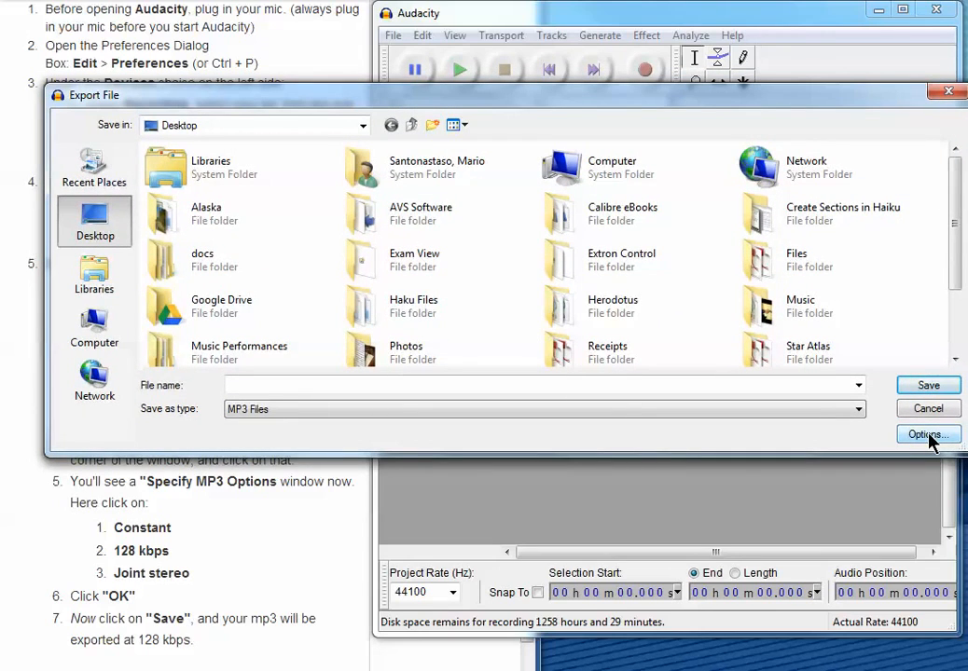
{"action": "left_click", "coordinate": [927, 435]}
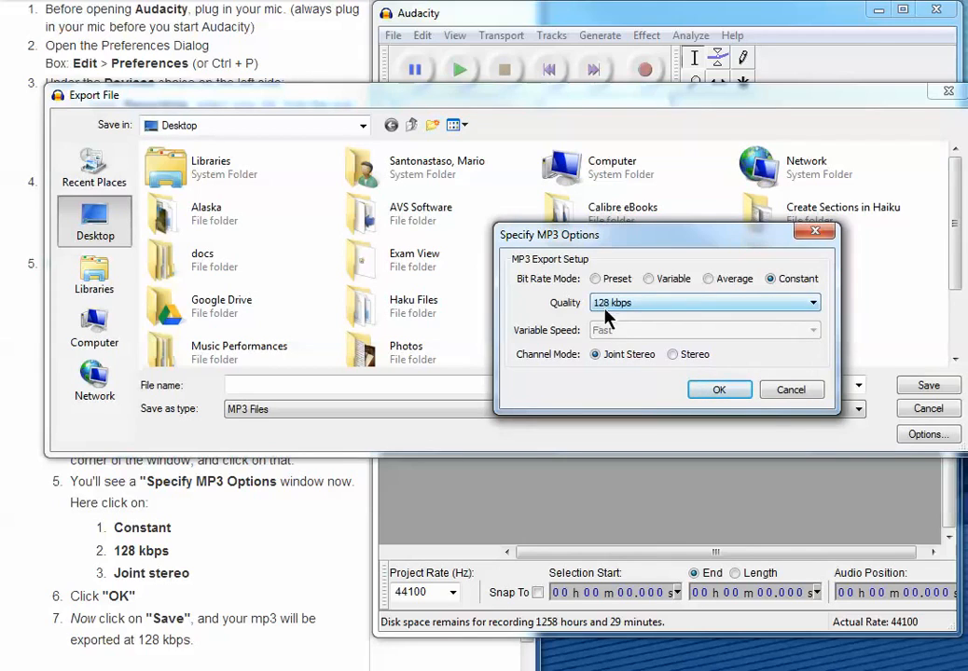
{"action": "left_click", "coordinate": [614, 355]}
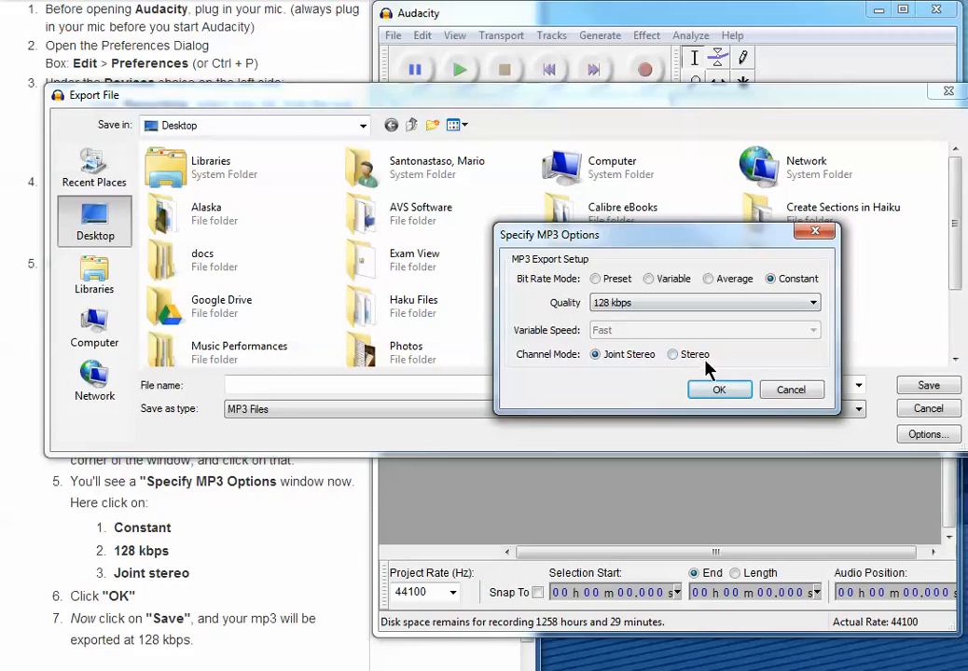
{"action": "left_click", "coordinate": [719, 390]}
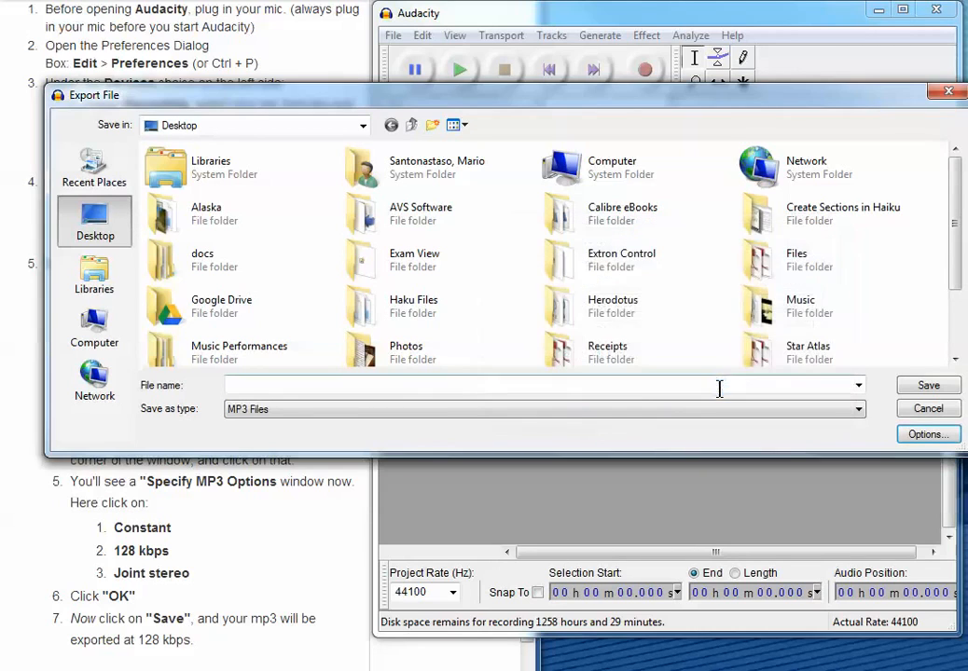
Name the export file test1, save it to the Desktop and accept the metadata with all tags left blank.
{"action": "left_click_drag", "start_coordinate": [392, 95], "coordinate": [769, 54]}
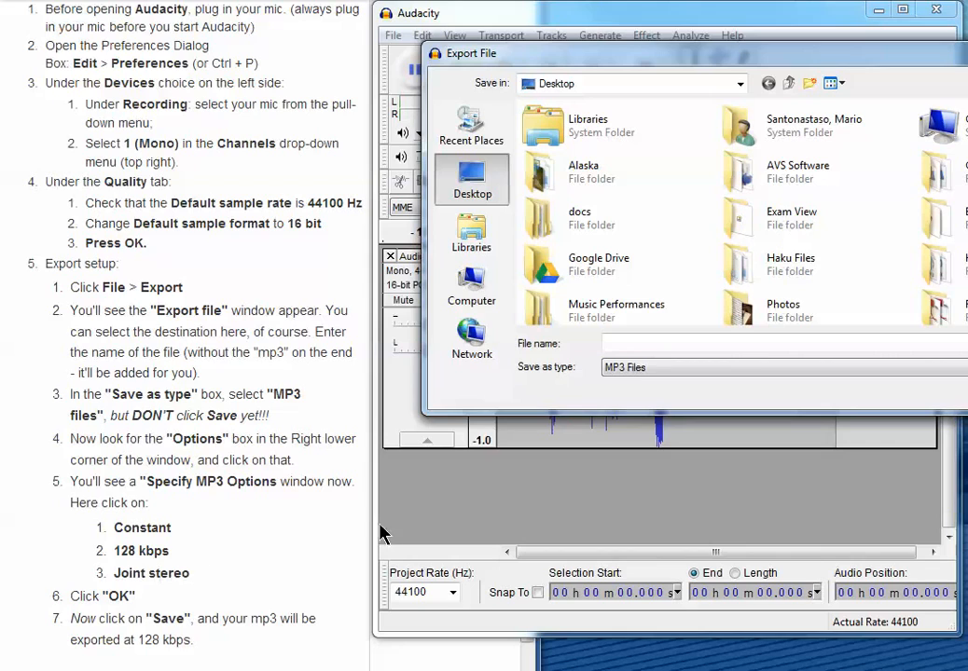
{"action": "left_click", "coordinate": [753, 344]}
{"action": "type", "text": "test1"}
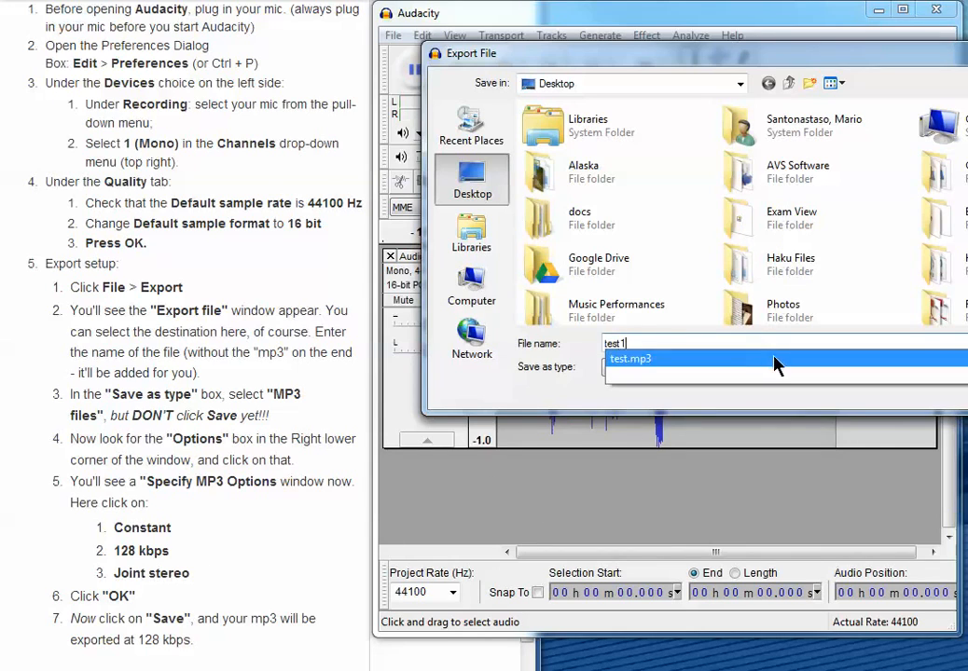
{"action": "left_click_drag", "start_coordinate": [960, 56], "coordinate": [727, 89]}
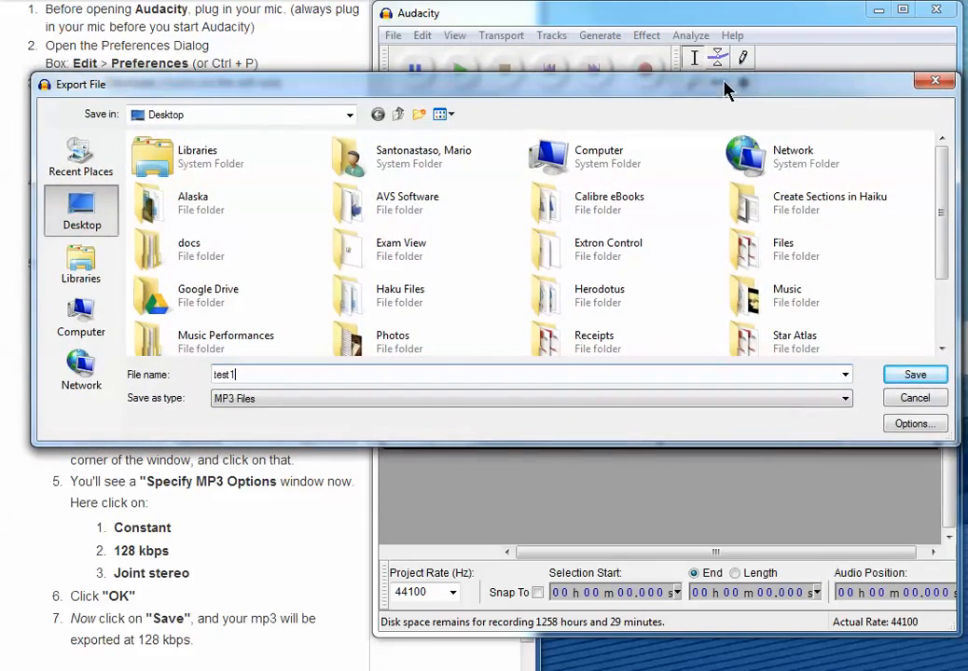
{"action": "left_click", "coordinate": [915, 376]}
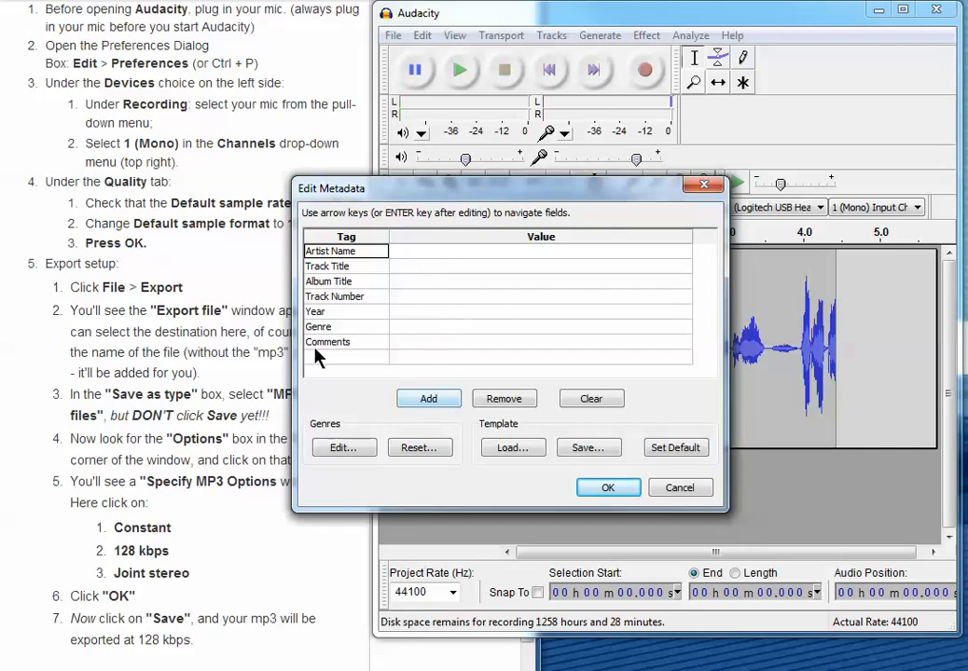
{"action": "left_click", "coordinate": [603, 494]}
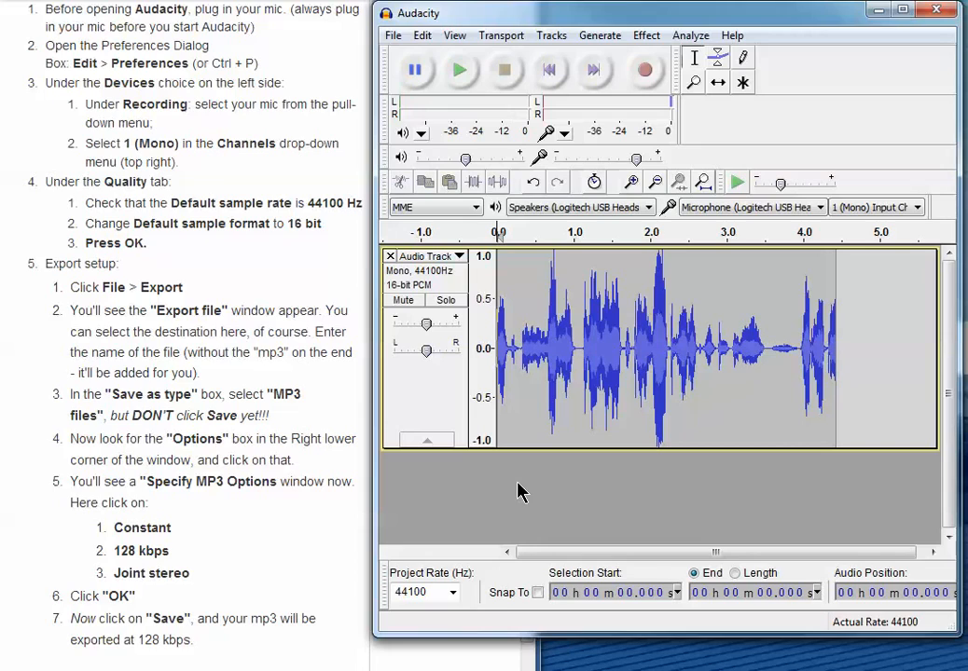